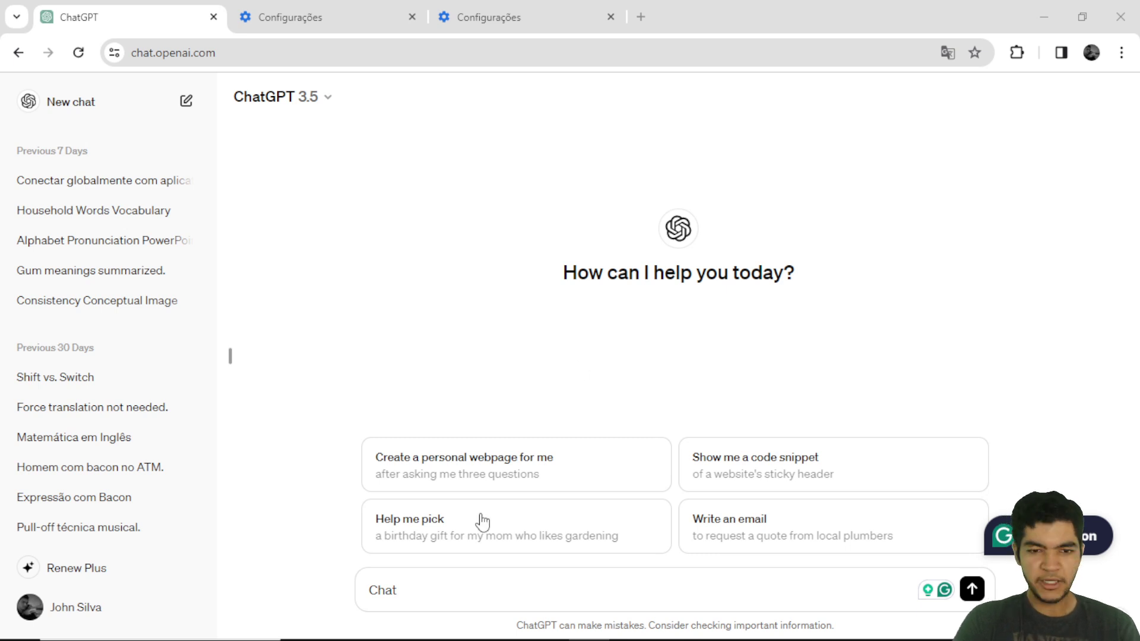
Step: Replace the draft text with "test chat" and send it to ChatGPT
{"action": "double_click", "coordinate": [431, 588]}
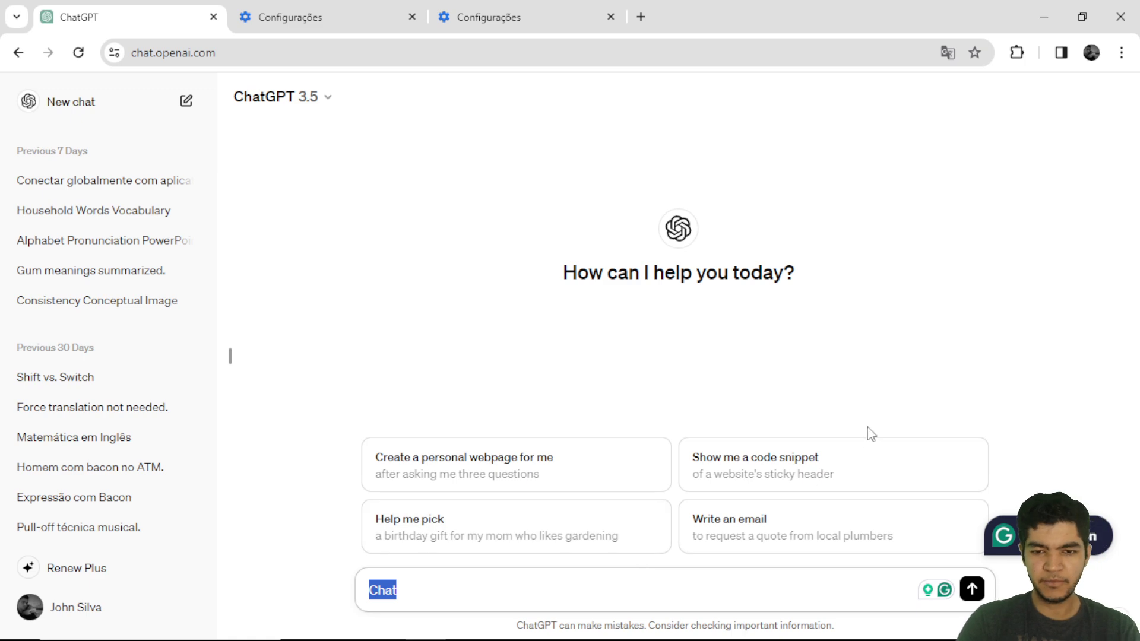
{"action": "left_click", "coordinate": [451, 590]}
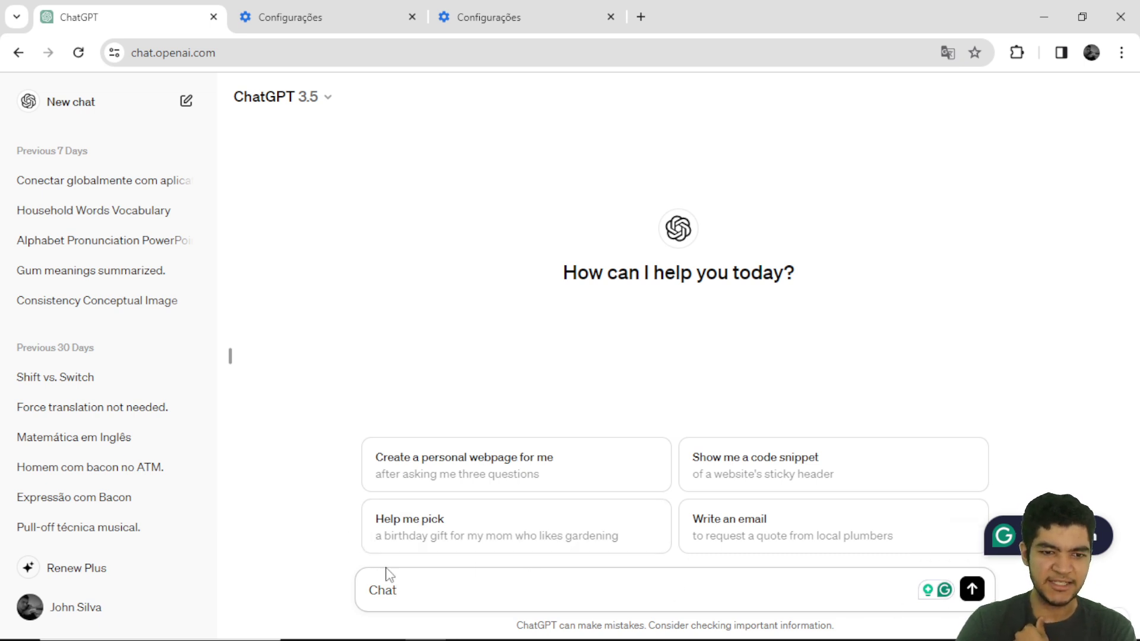
{"action": "double_click", "coordinate": [405, 594]}
{"action": "type", "text": "teste"}
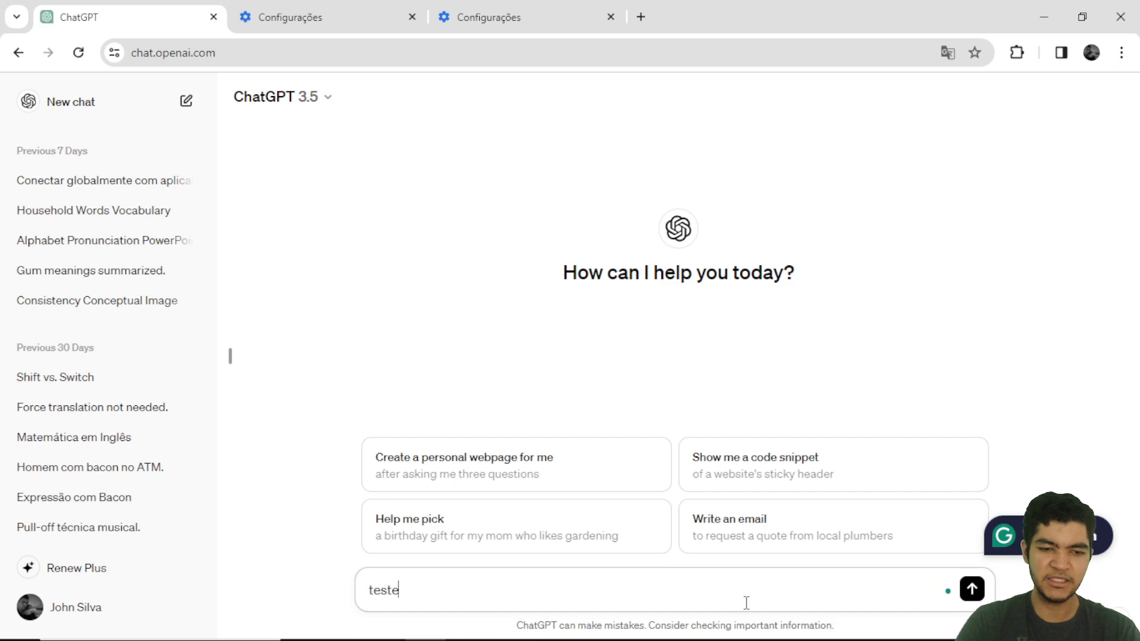
{"action": "key", "text": "BackSpace"}
{"action": "type", "text": " ch"}
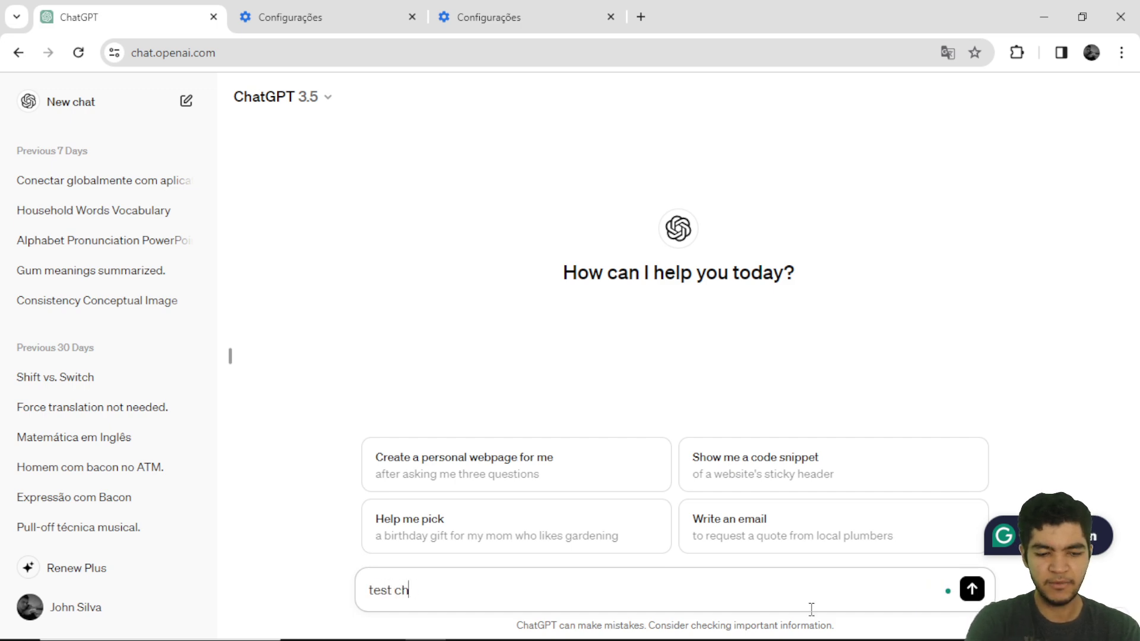
{"action": "type", "text": "t"}
{"action": "key", "text": "Return"}
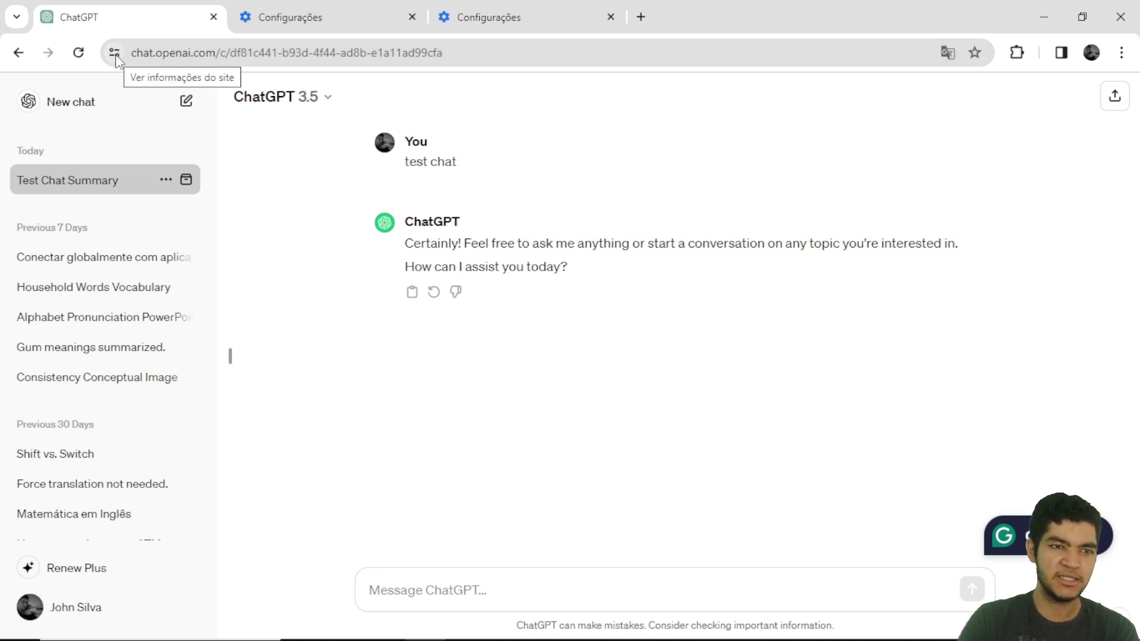
Step: Open Chrome's site settings for chat.openai.com from the address-bar site info
{"action": "left_click", "coordinate": [115, 55]}
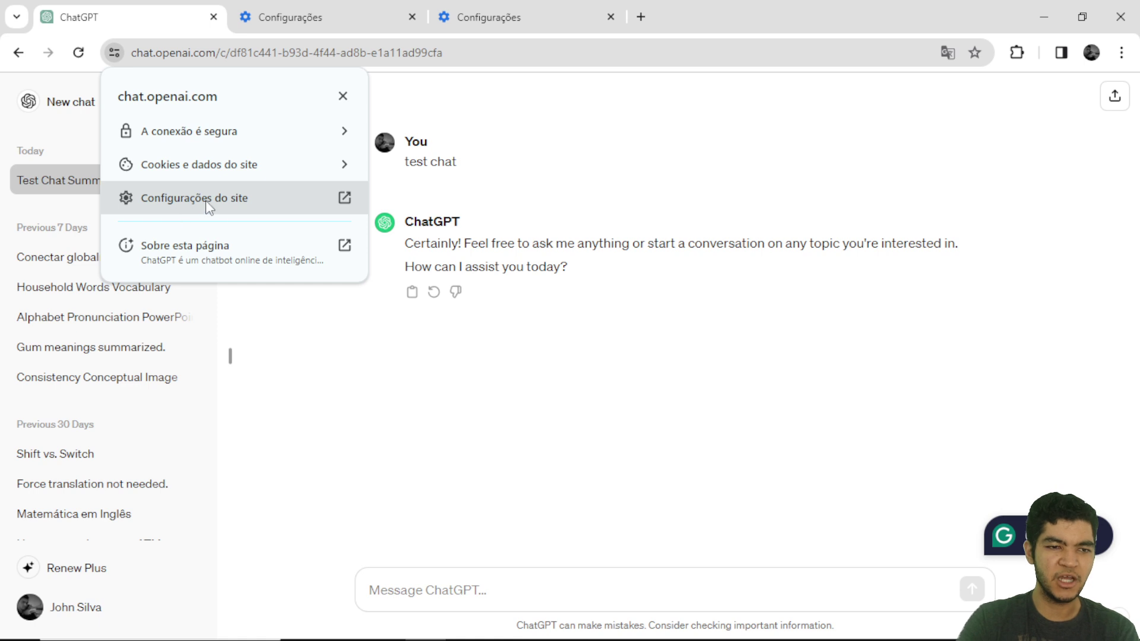
{"action": "left_click", "coordinate": [275, 198]}
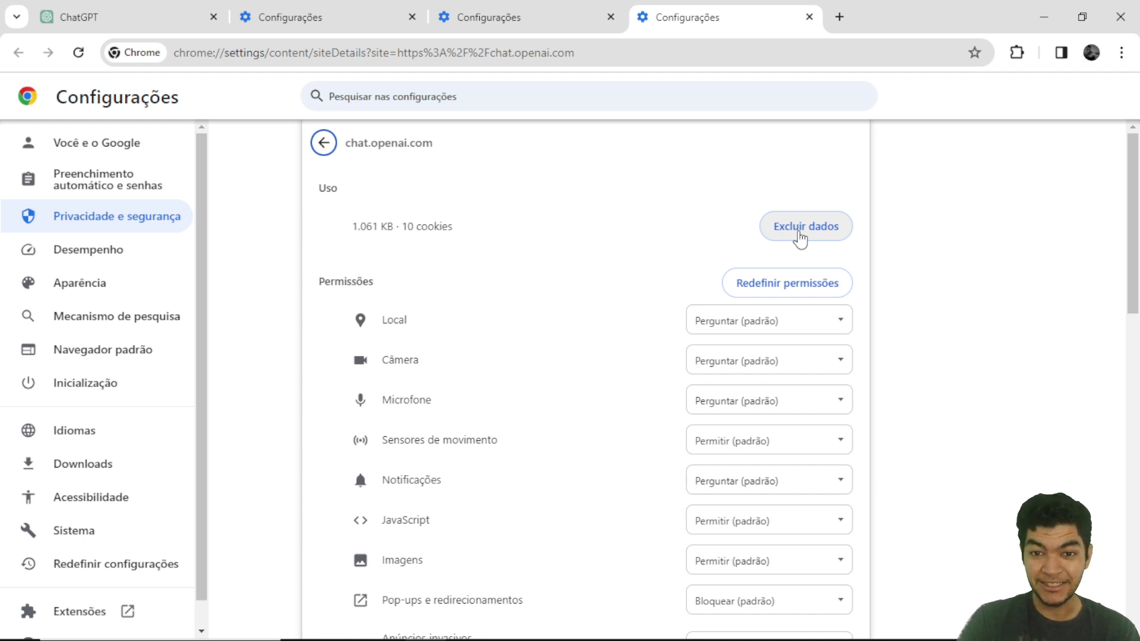
Step: Switch back to the ChatGPT tab showing the Test Chat Summary conversation
{"action": "left_click", "coordinate": [135, 13]}
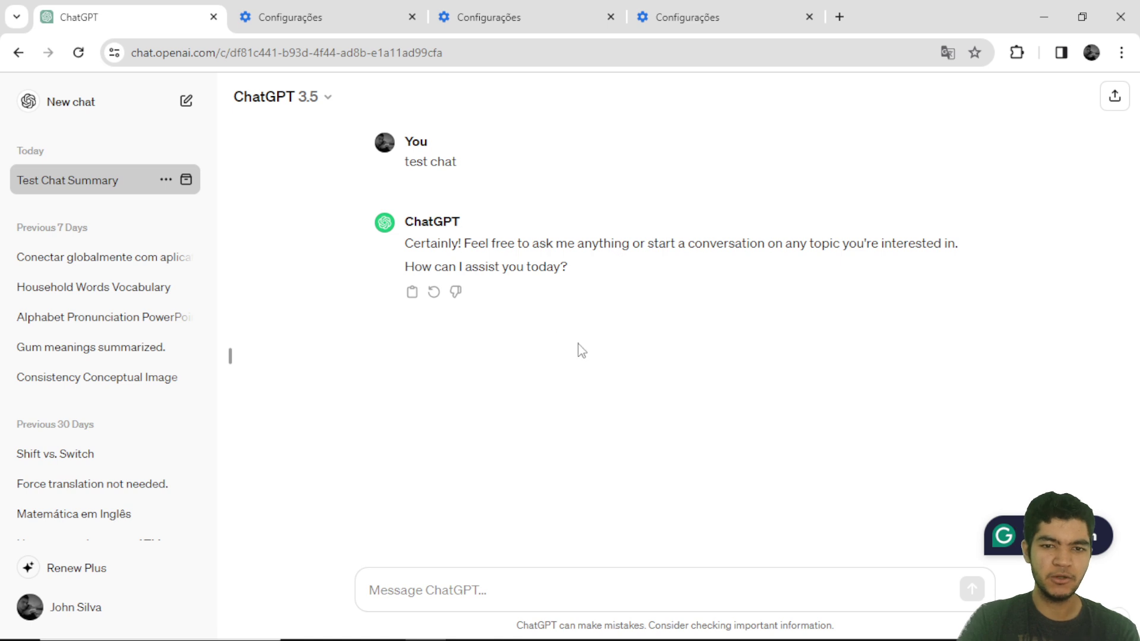
{"action": "left_click", "coordinate": [485, 591]}
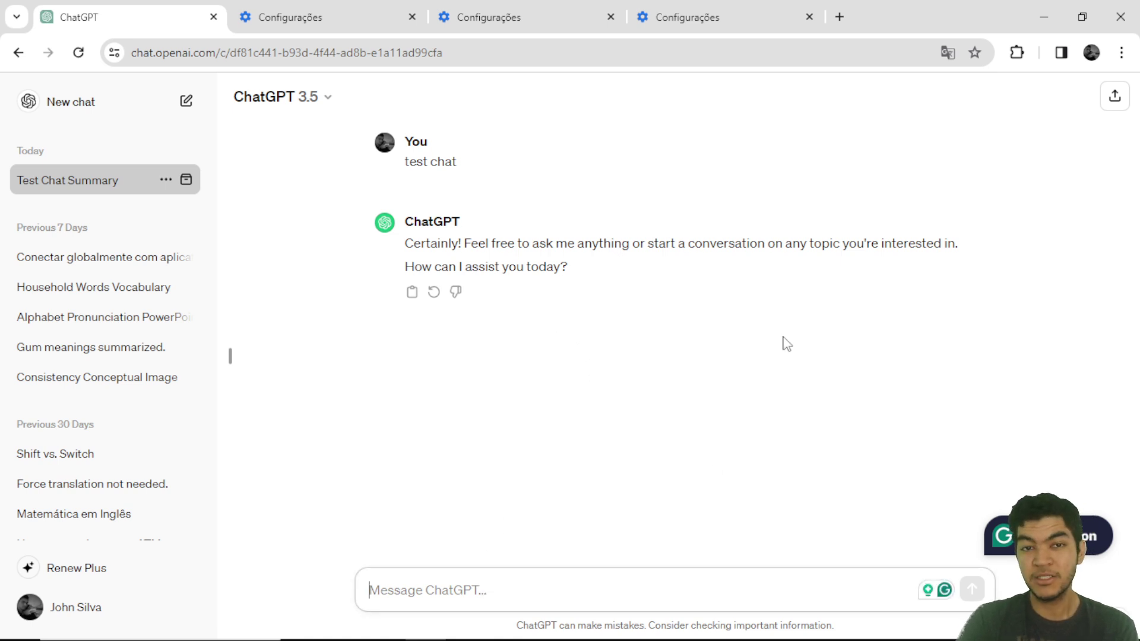